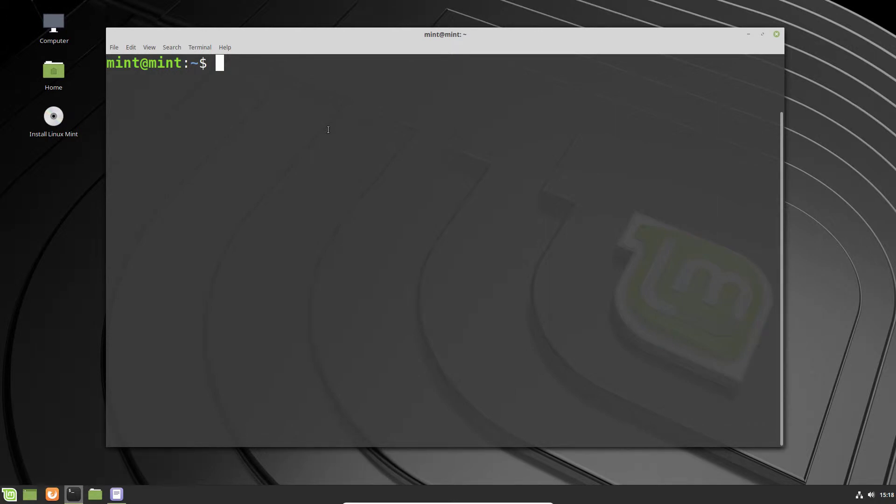
{"action": "type", "text": "wget -q -O - https://dl.google.com/linux/linux_signing_key.pub | sudo apt-key add -"}
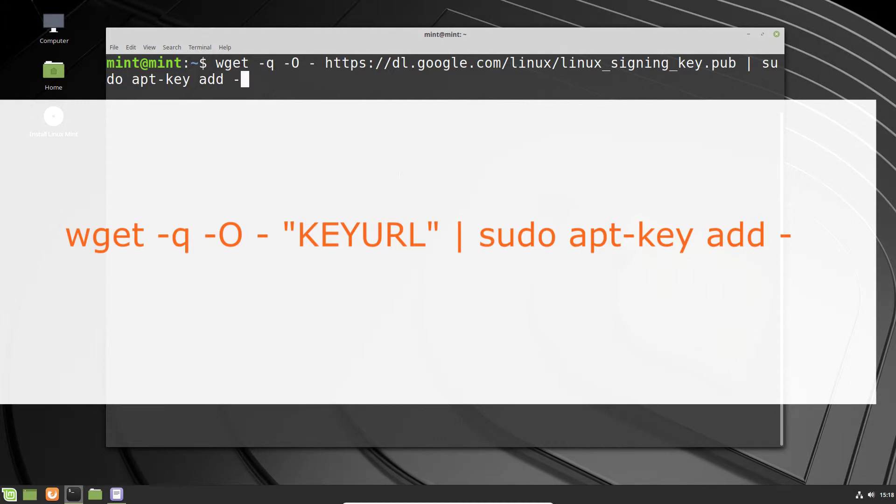
- Add Google's Linux signing key with apt-key, then enter the google-chrome.list echo-tee command
{"action": "key", "text": "Return"}
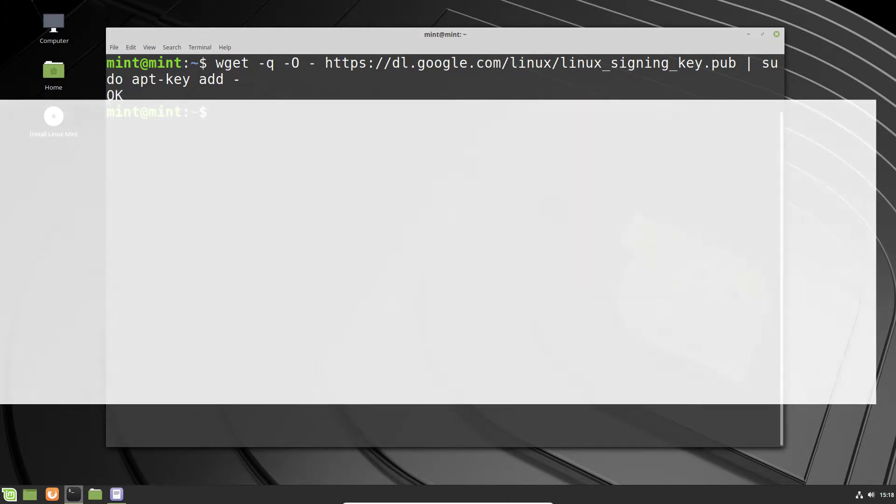
{"action": "type", "text": "echo \"deb [arch=amd64] http://dl.google.com/linux/chrome/deb/ stable main\" | sudo tee /etc/apt/sources.list.d/google-chrome.list"}
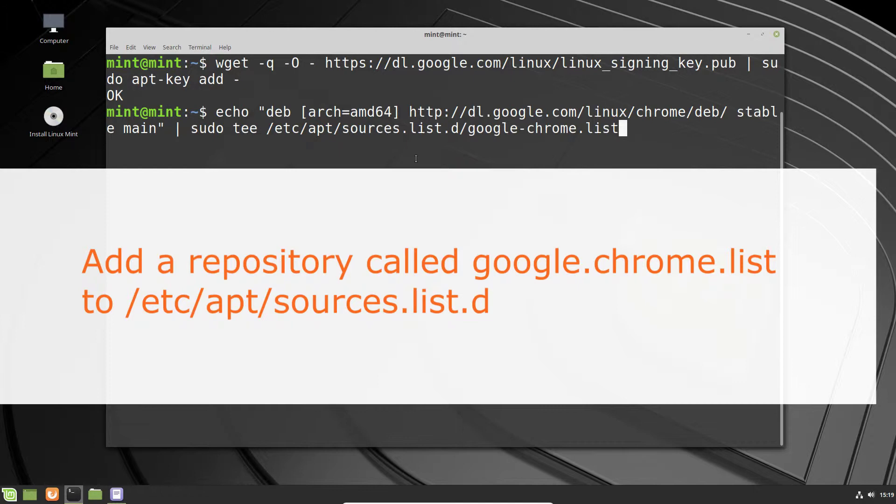
- Write the Chrome deb repository line to google-chrome.list and run sudo apt-get update
{"action": "key", "text": "Return"}
{"action": "type", "text": "suy"}
{"action": "key", "text": "BackSpace"}
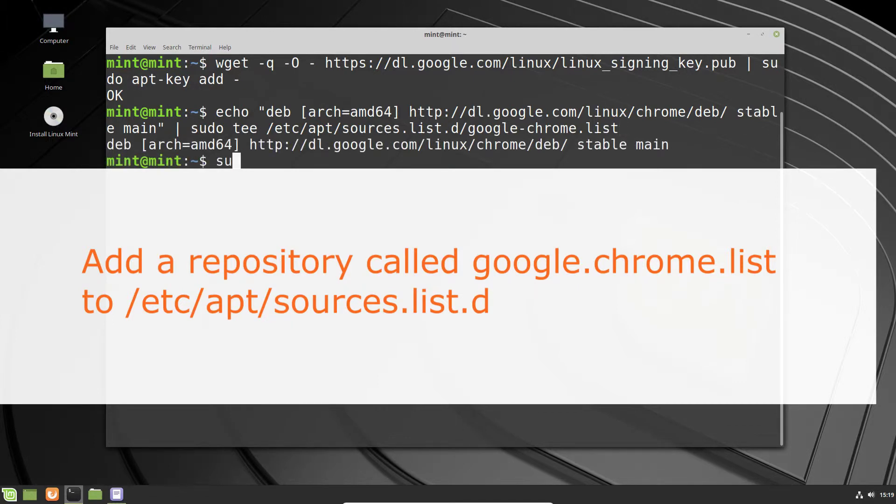
{"action": "type", "text": "do apt-get "}
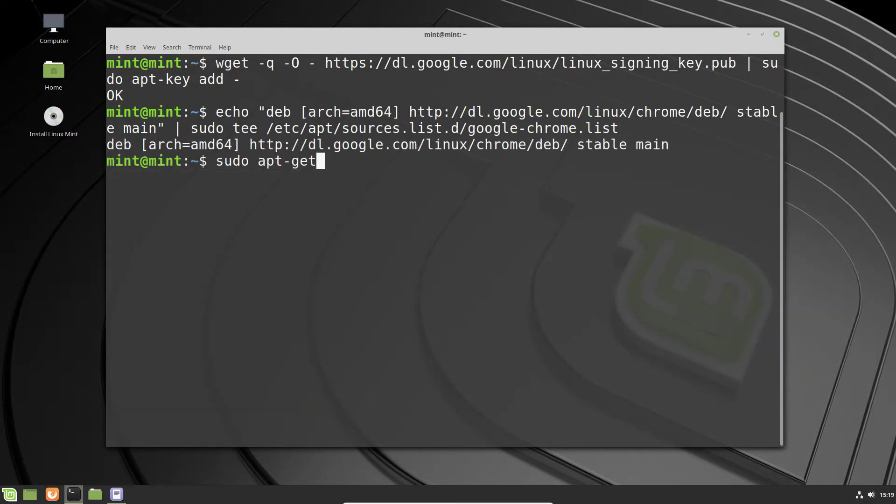
{"action": "type", "text": "update"}
{"action": "key", "text": "Return"}
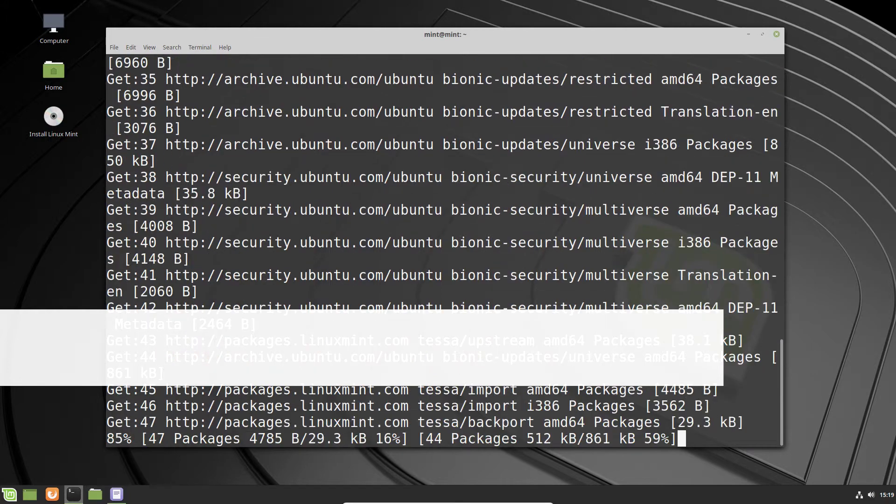
{"action": "type", "text": "s"}
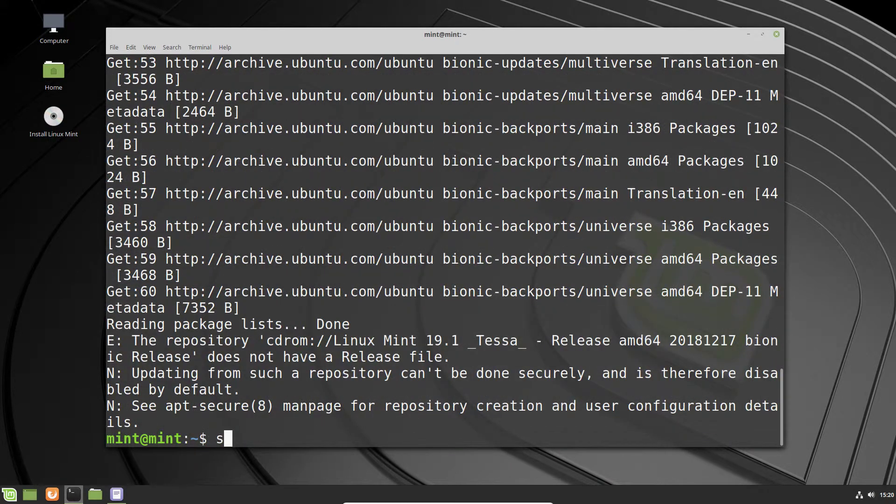
{"action": "type", "text": "udo apt i"}
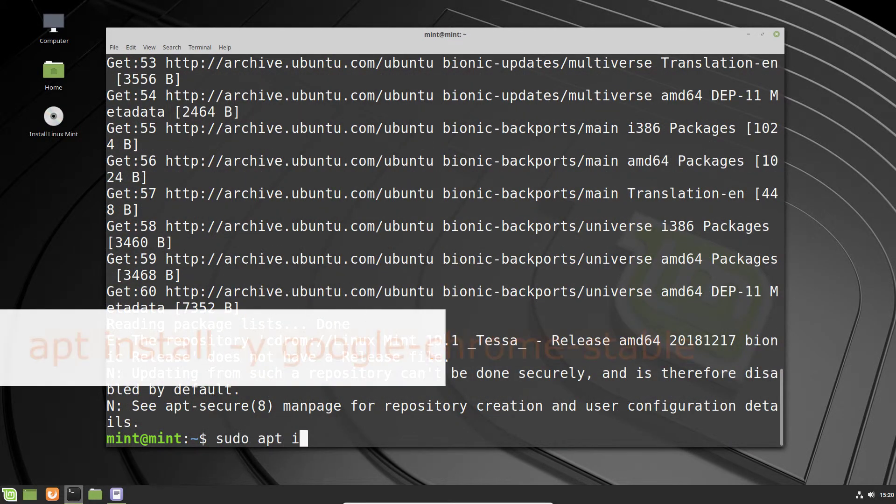
{"action": "type", "text": "nstall -y "}
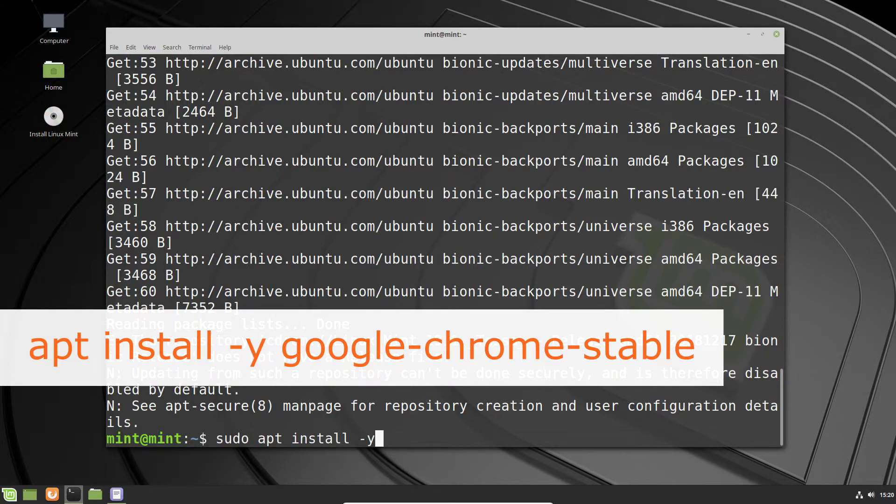
{"action": "type", "text": "google-ch"}
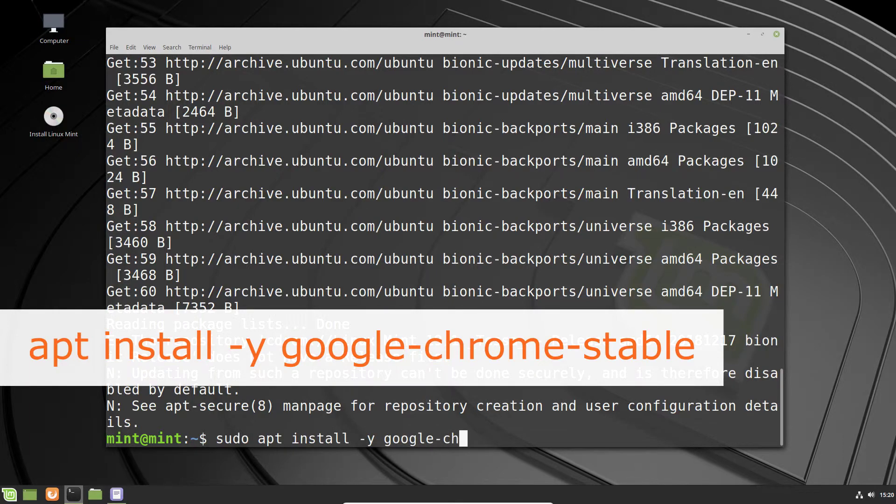
{"action": "type", "text": "rome-stable"}
- Install google-chrome-stable 73.0.3683.103-1 with sudo apt install -y
{"action": "key", "text": "Return"}
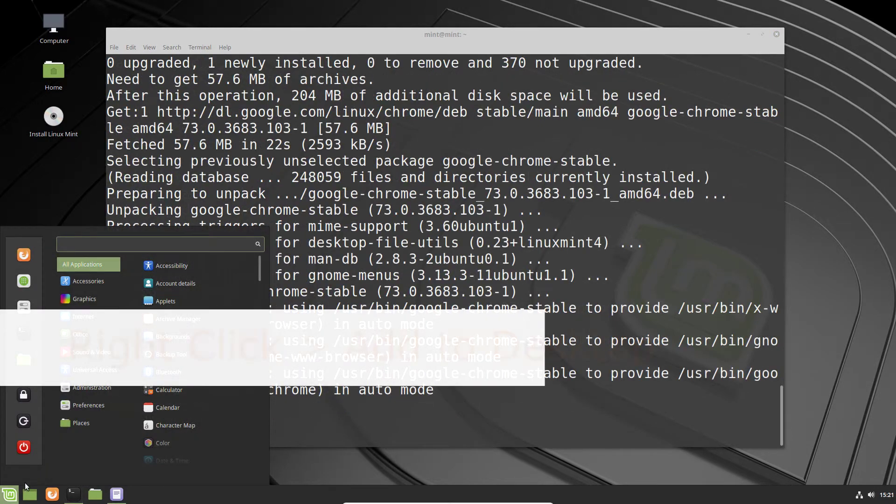
{"action": "type", "text": "ch"}
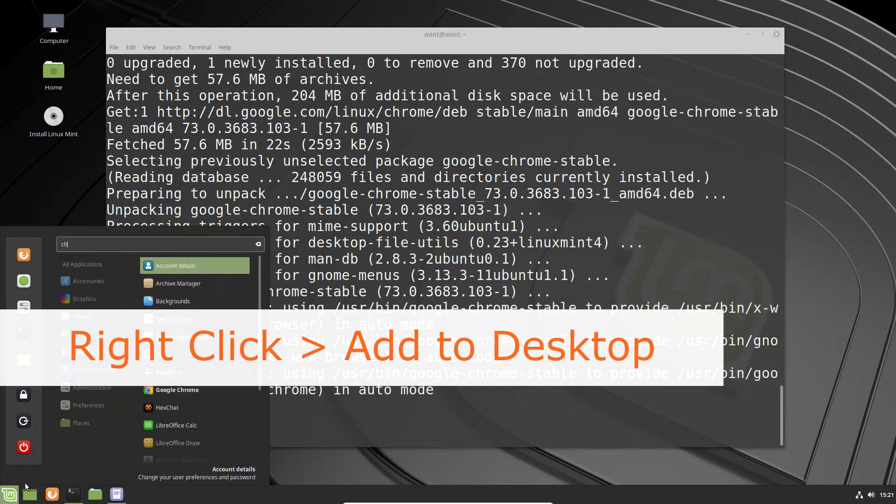
{"action": "type", "text": "r"}
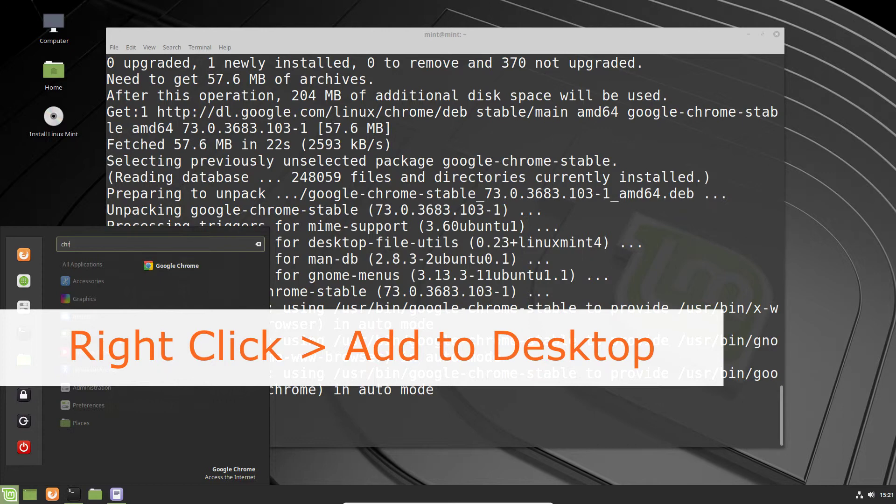
- Add Google Chrome to the desktop from the menu and launch it from the new shortcut
{"action": "right_click", "coordinate": [189, 259]}
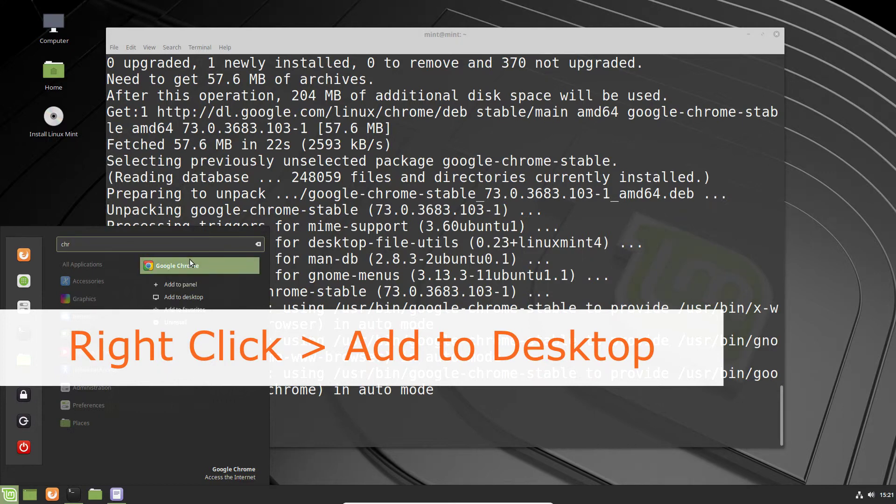
{"action": "left_click", "coordinate": [193, 297]}
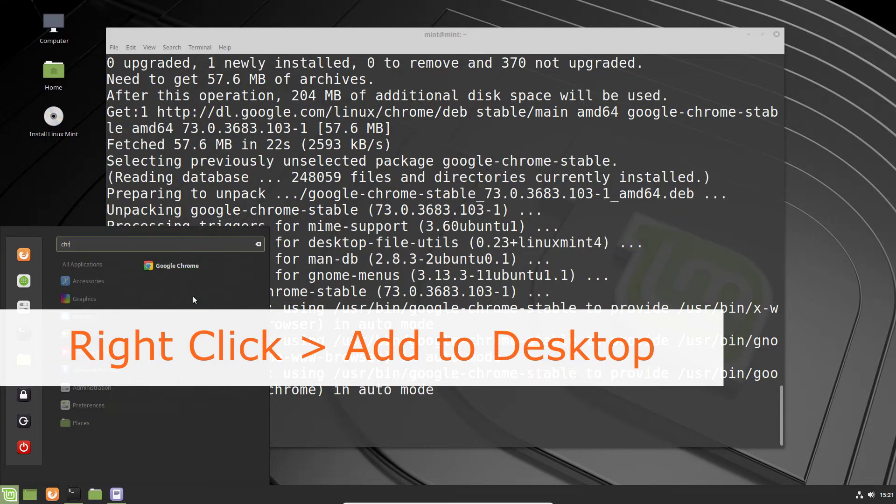
{"action": "left_click", "coordinate": [80, 191]}
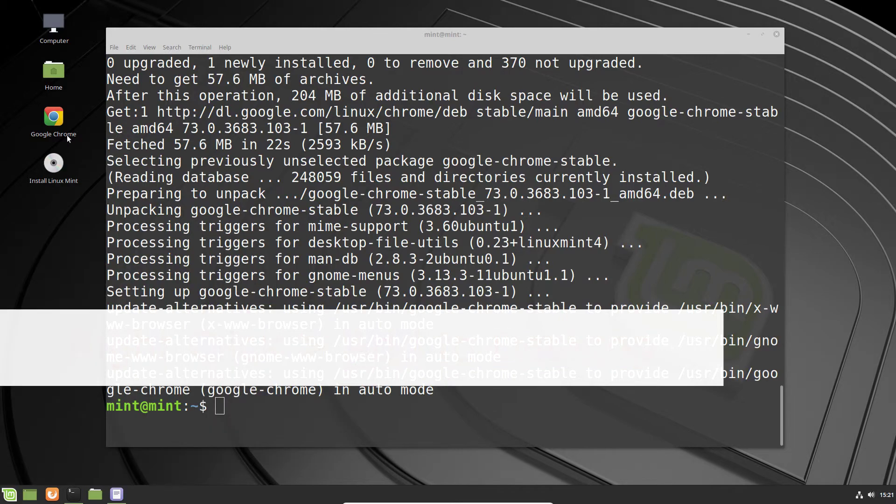
{"action": "double_click", "coordinate": [58, 124]}
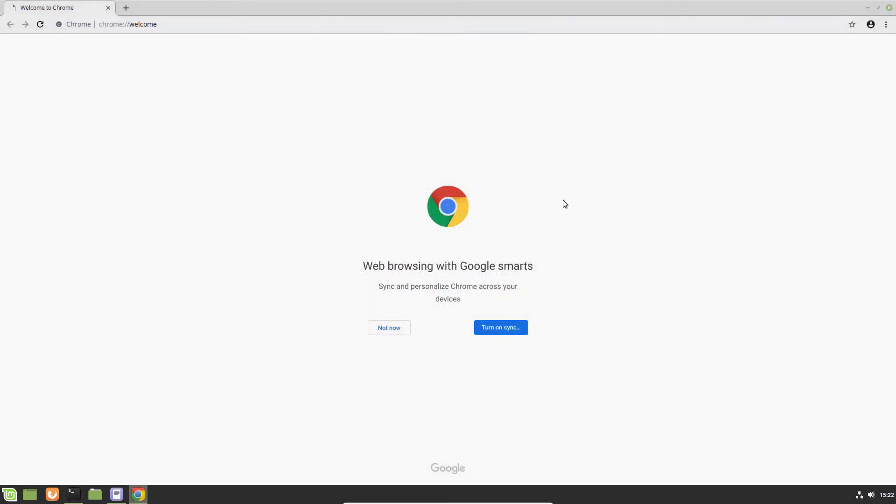